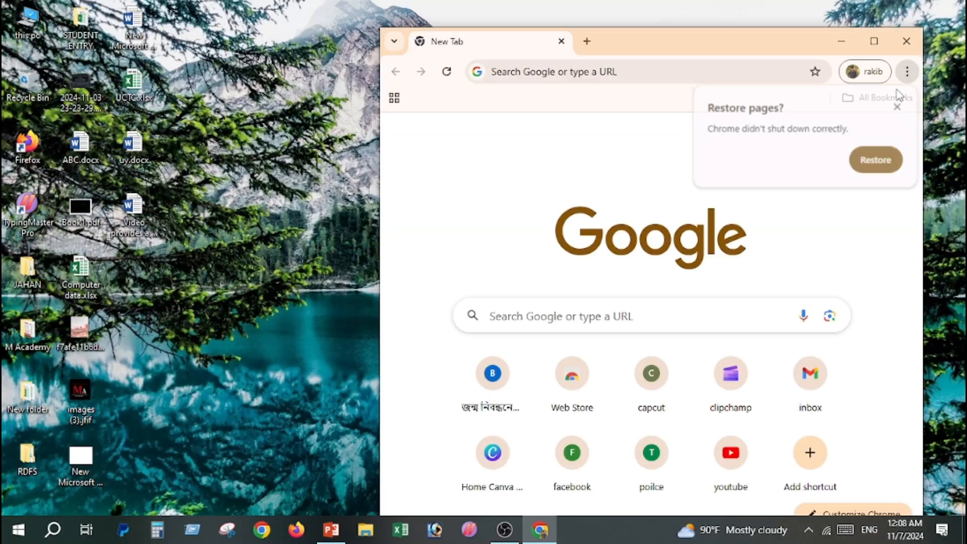
- Search Google for "flower" in a maximized browser window and show the image results
{"action": "left_click", "coordinate": [874, 41]}
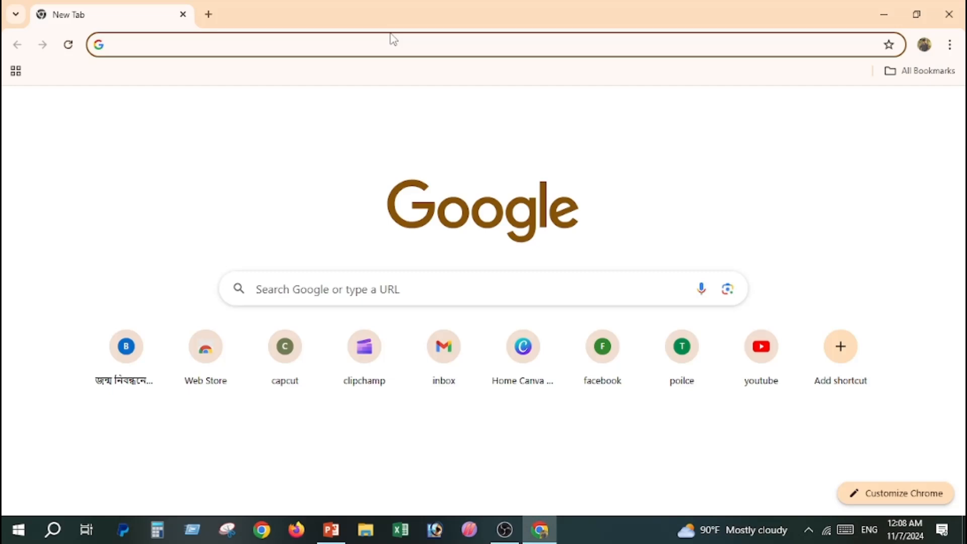
{"action": "type", "text": "fl"}
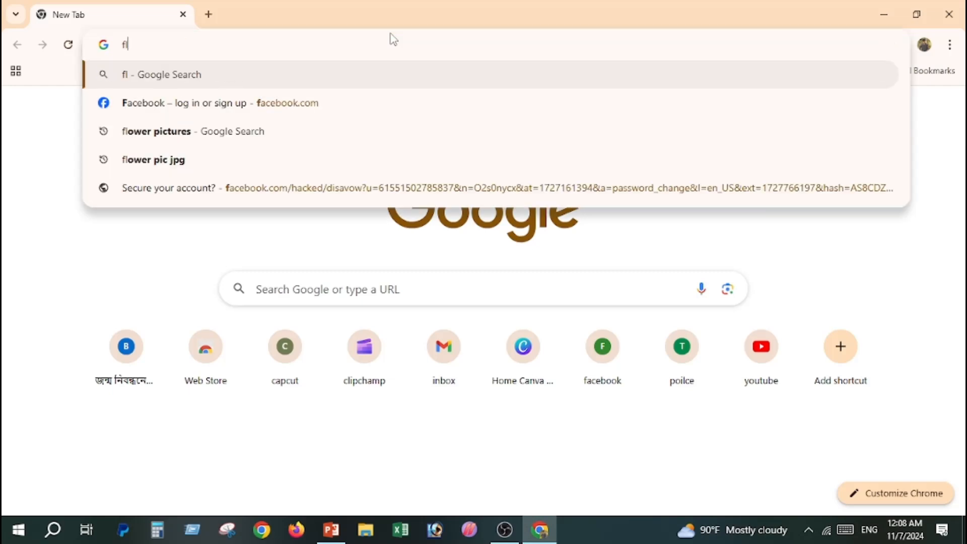
{"action": "type", "text": "ower"}
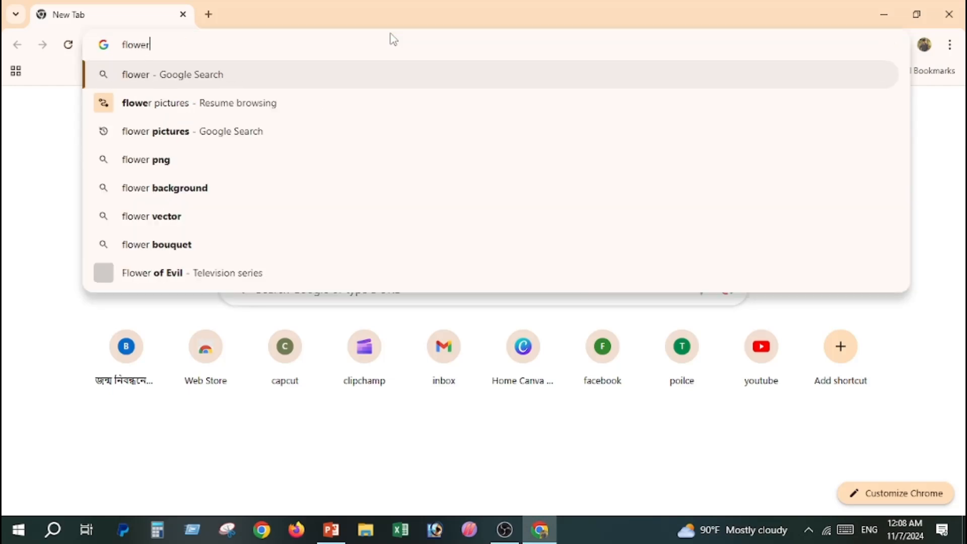
{"action": "key", "text": "Return"}
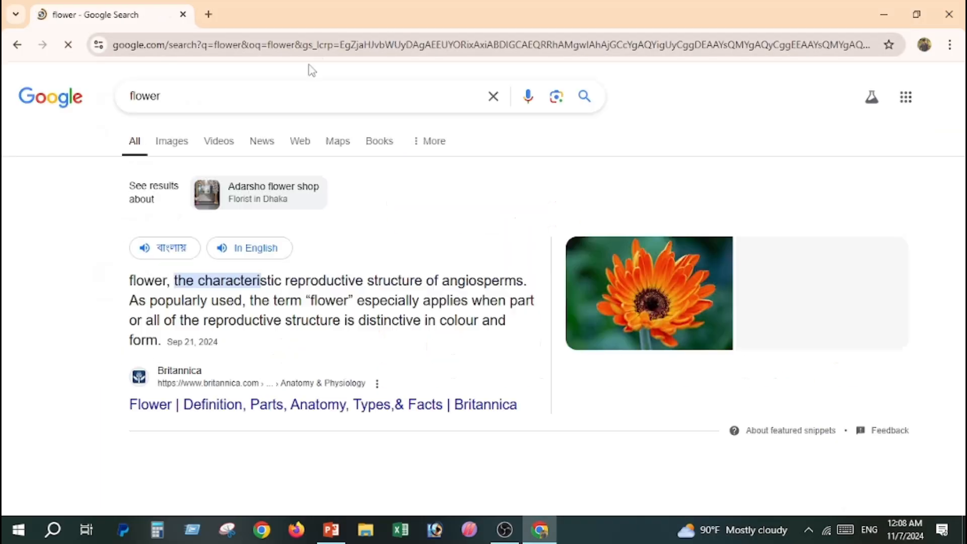
{"action": "scroll", "coordinate": [339, 162], "scroll_direction": "down", "scroll_amount": 10}
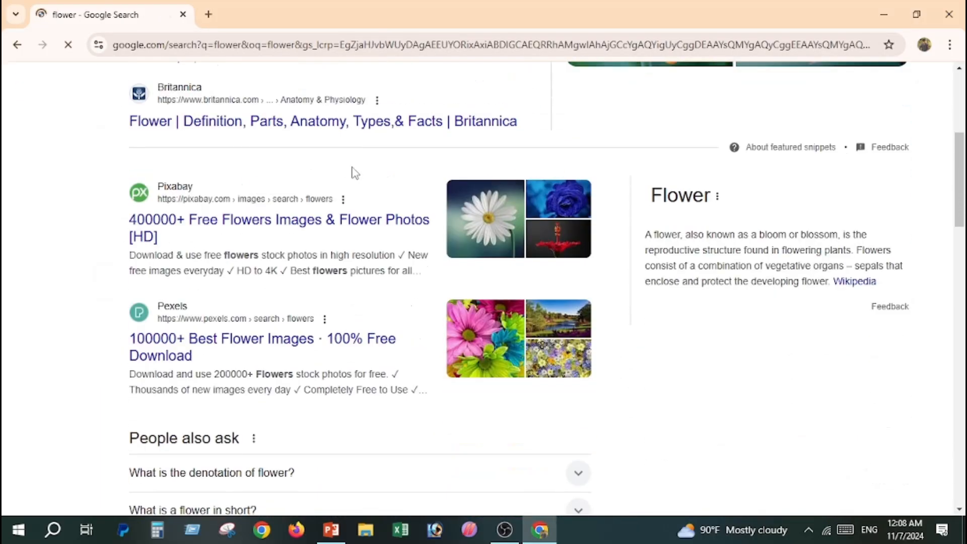
{"action": "scroll", "coordinate": [355, 187], "scroll_direction": "up", "scroll_amount": 10}
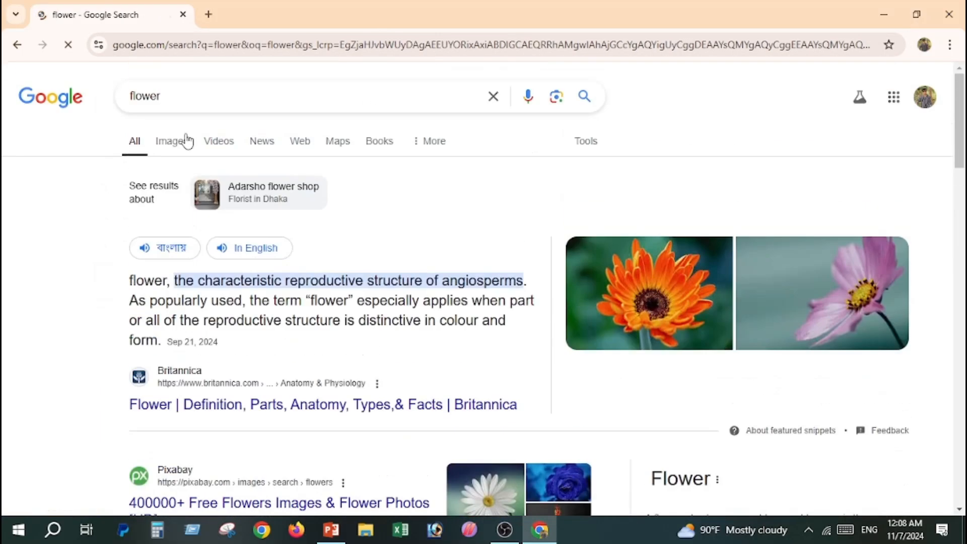
{"action": "left_click", "coordinate": [180, 145]}
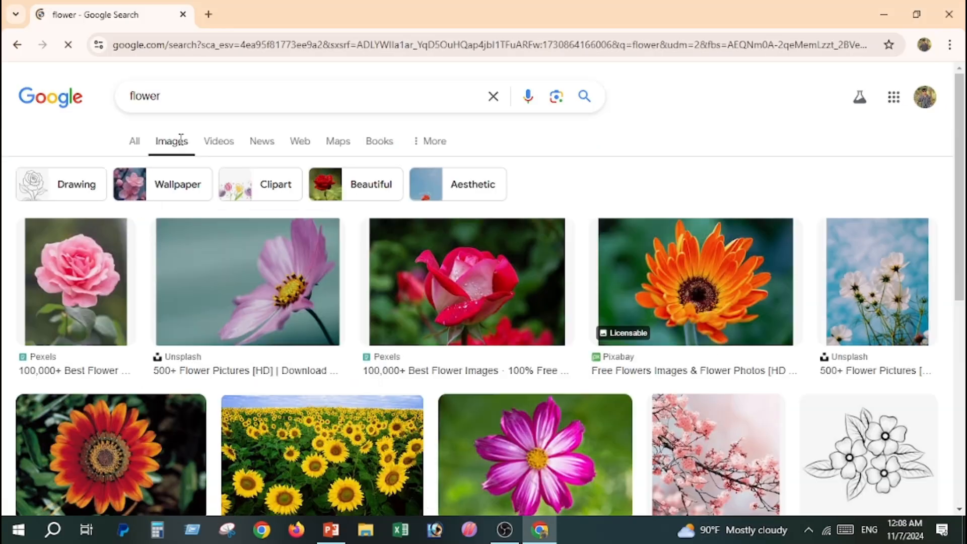
- Browse the flower images and narrow the results to the Bouquet category
{"action": "scroll", "coordinate": [347, 187], "scroll_direction": "down", "scroll_amount": 2}
{"action": "scroll", "coordinate": [348, 187], "scroll_direction": "down", "scroll_amount": 10}
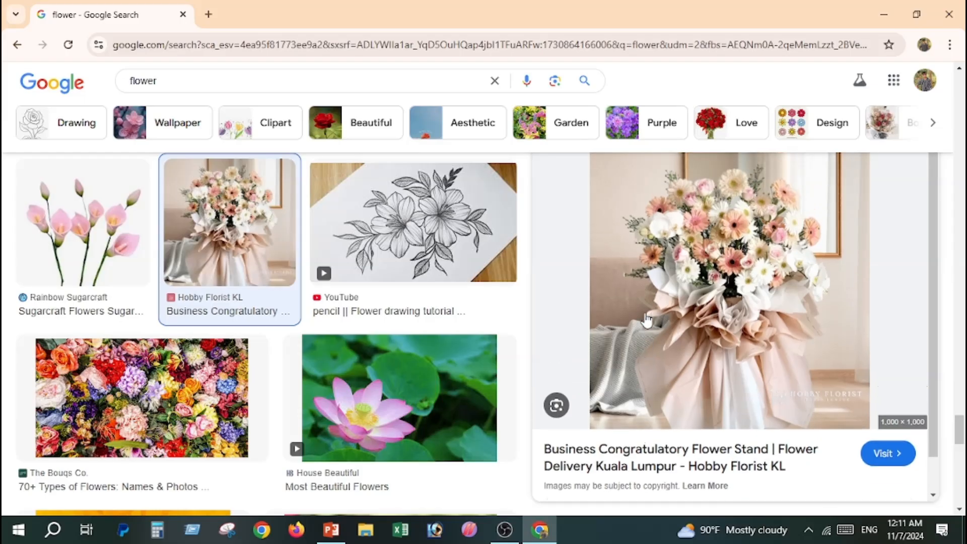
{"action": "scroll", "coordinate": [358, 264], "scroll_direction": "up", "scroll_amount": 10}
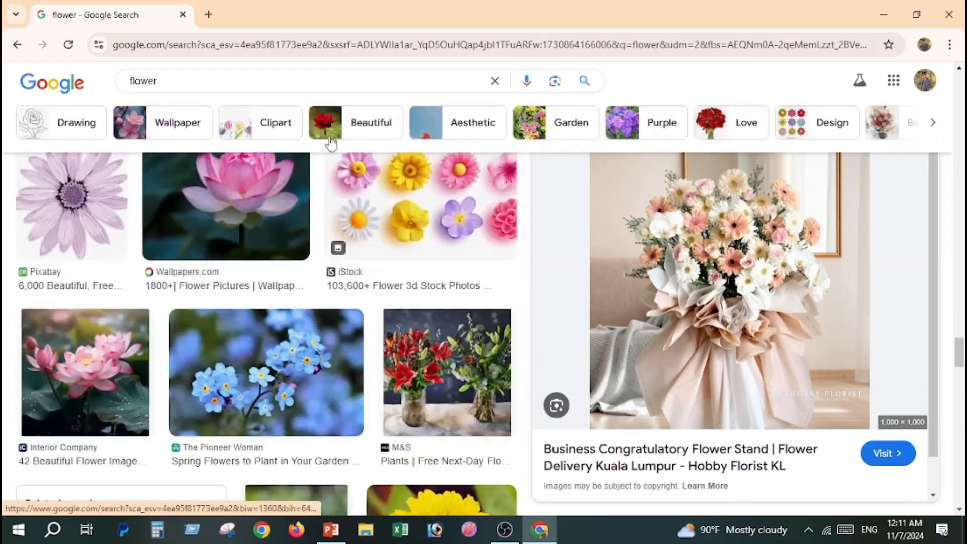
{"action": "left_click", "coordinate": [932, 123]}
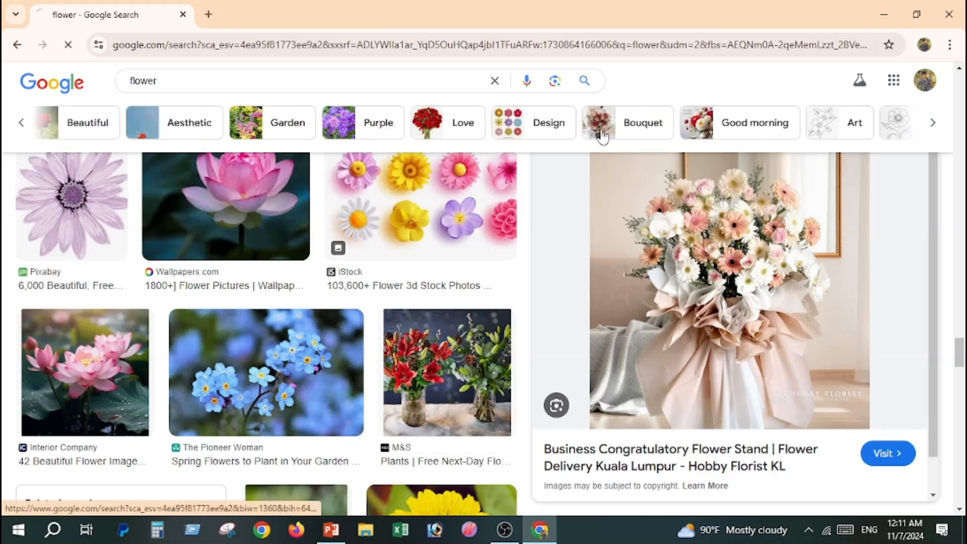
{"action": "left_click", "coordinate": [602, 133]}
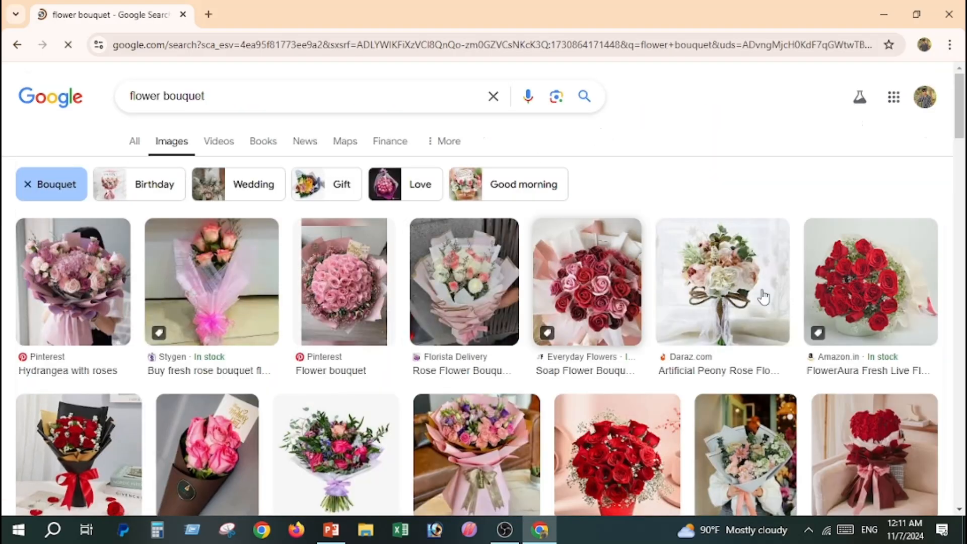
- Find the Flower Chimp red rose bouquet wrapped in black paper and copy its image
{"action": "scroll", "coordinate": [874, 309], "scroll_direction": "down", "scroll_amount": 3}
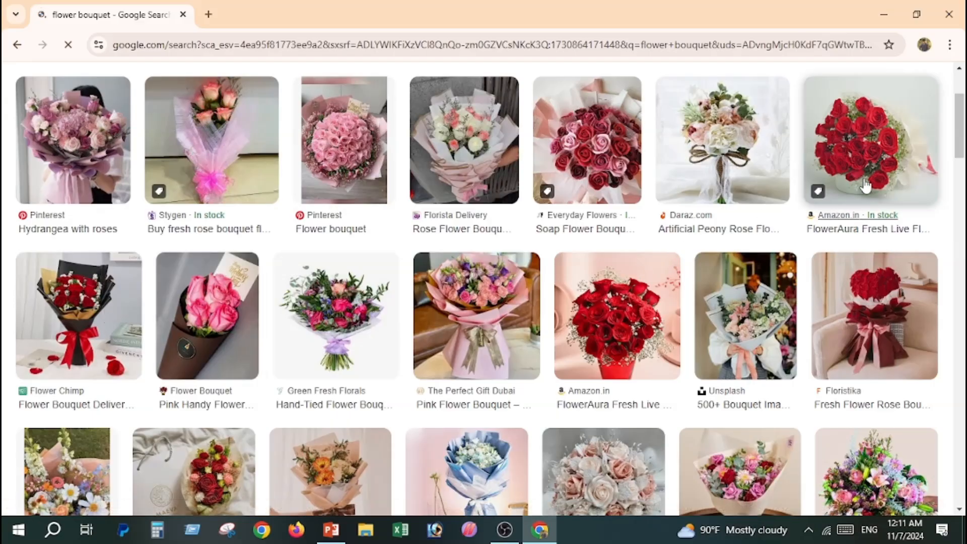
{"action": "scroll", "coordinate": [724, 260], "scroll_direction": "down", "scroll_amount": 4}
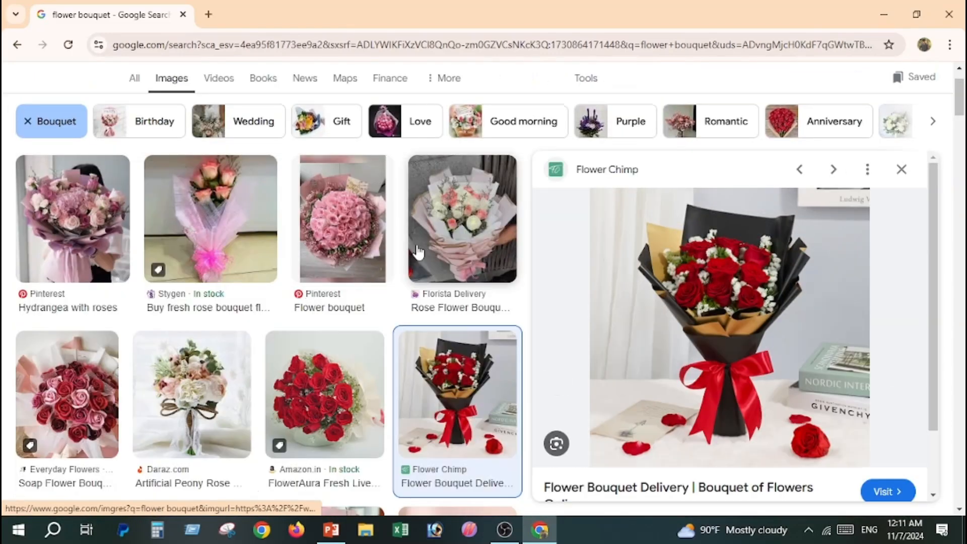
{"action": "scroll", "coordinate": [319, 308], "scroll_direction": "down", "scroll_amount": 2}
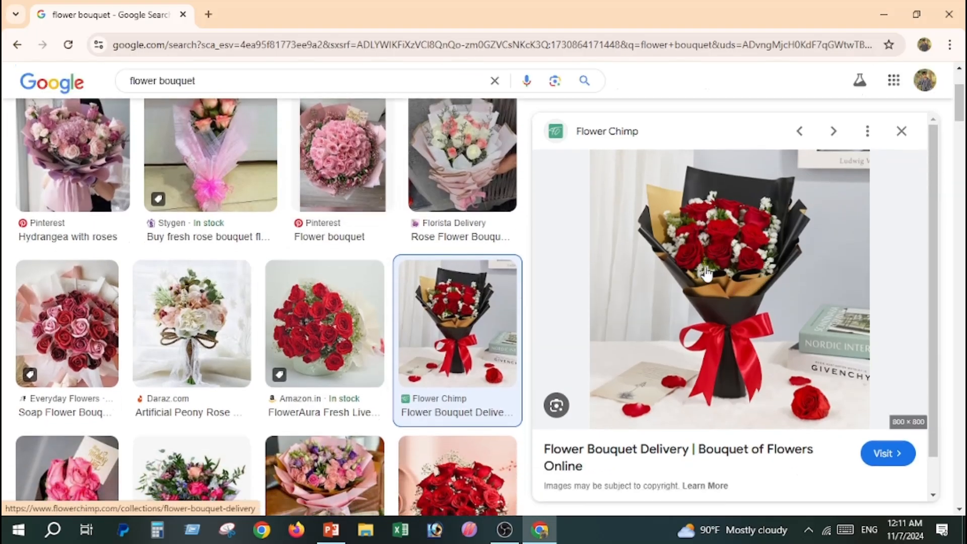
{"action": "right_click", "coordinate": [734, 249]}
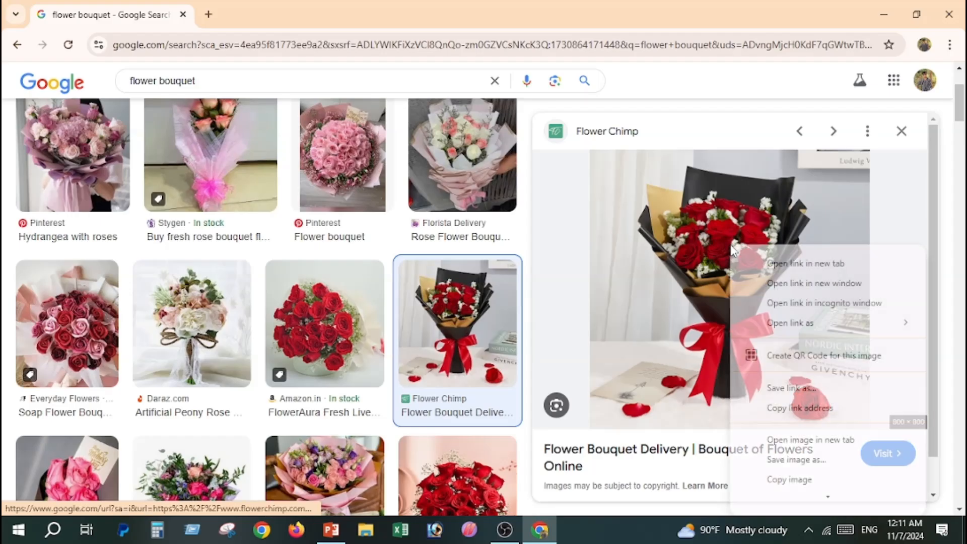
{"action": "scroll", "coordinate": [782, 457], "scroll_direction": "down", "scroll_amount": 3}
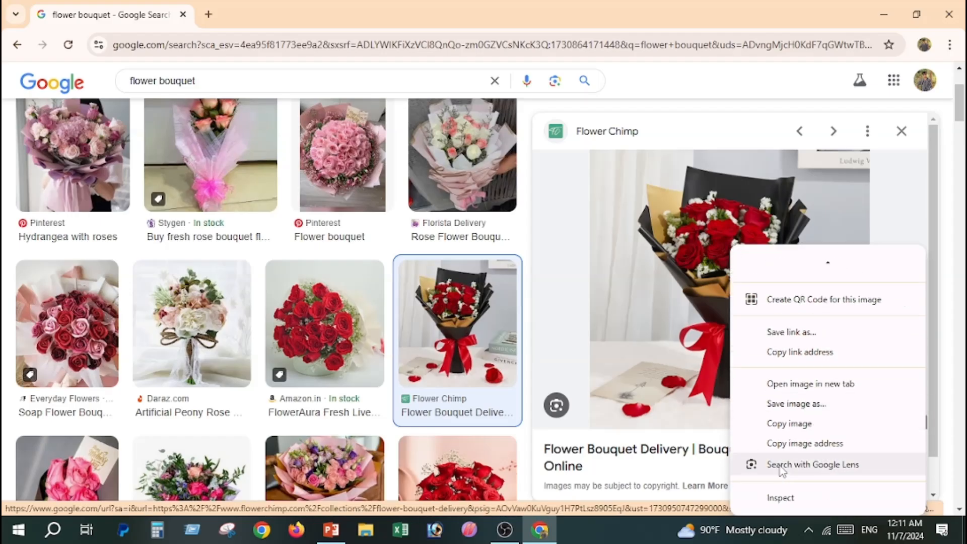
{"action": "left_click", "coordinate": [783, 425]}
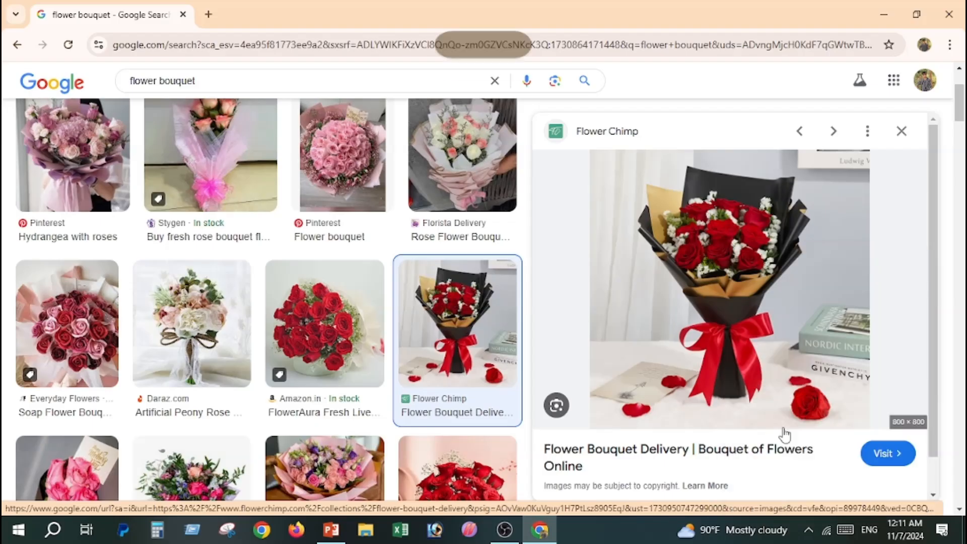
- Switch to PowerPoint and replace the selected picture on the WELCOME slide with the copied bouquet image
{"action": "left_click", "coordinate": [331, 529]}
{"action": "key", "text": "Delete"}
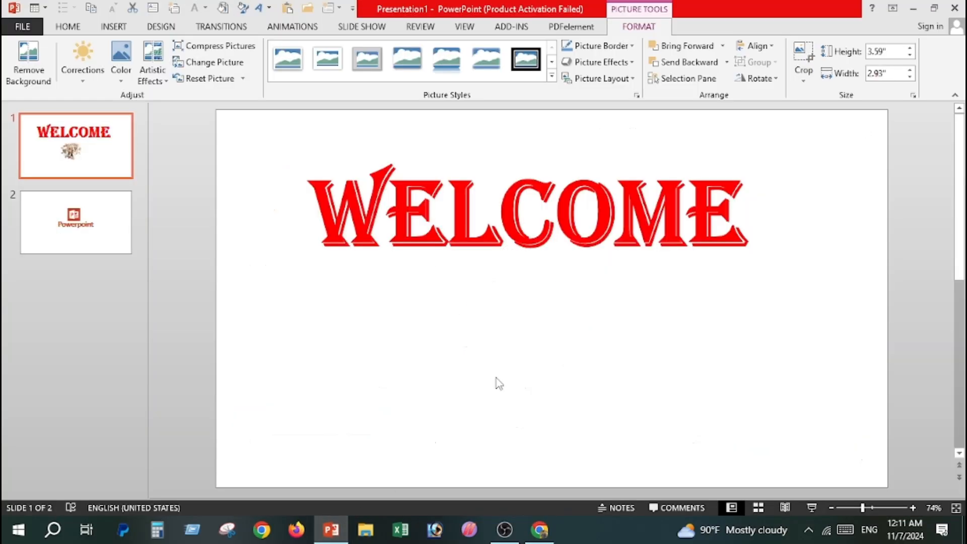
{"action": "key", "text": "ctrl+v"}
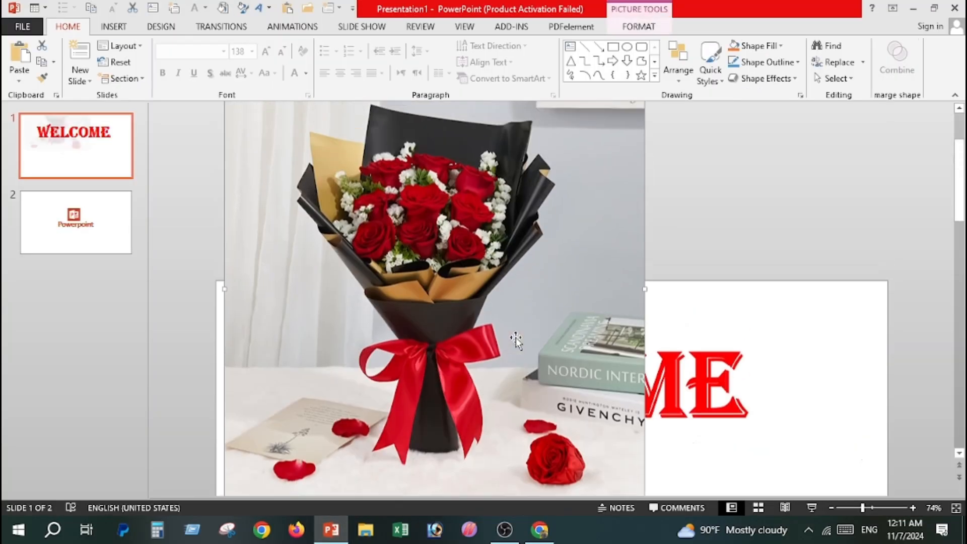
- Shrink the bouquet picture to about 4.65" by 4.65" and centre it directly beneath the WELCOME heading
{"action": "left_click_drag", "start_coordinate": [509, 337], "coordinate": [509, 406]}
{"action": "scroll", "coordinate": [523, 363], "scroll_direction": "down", "scroll_amount": 4}
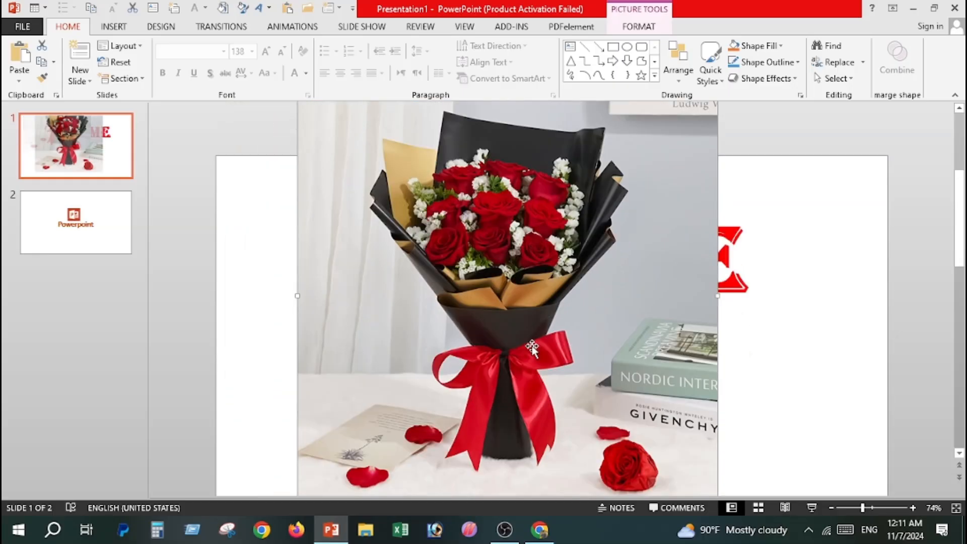
{"action": "scroll", "coordinate": [580, 289], "scroll_direction": "up", "scroll_amount": 2}
{"action": "left_click_drag", "start_coordinate": [719, 107], "coordinate": [607, 375]}
{"action": "scroll", "coordinate": [484, 307], "scroll_direction": "down", "scroll_amount": 2}
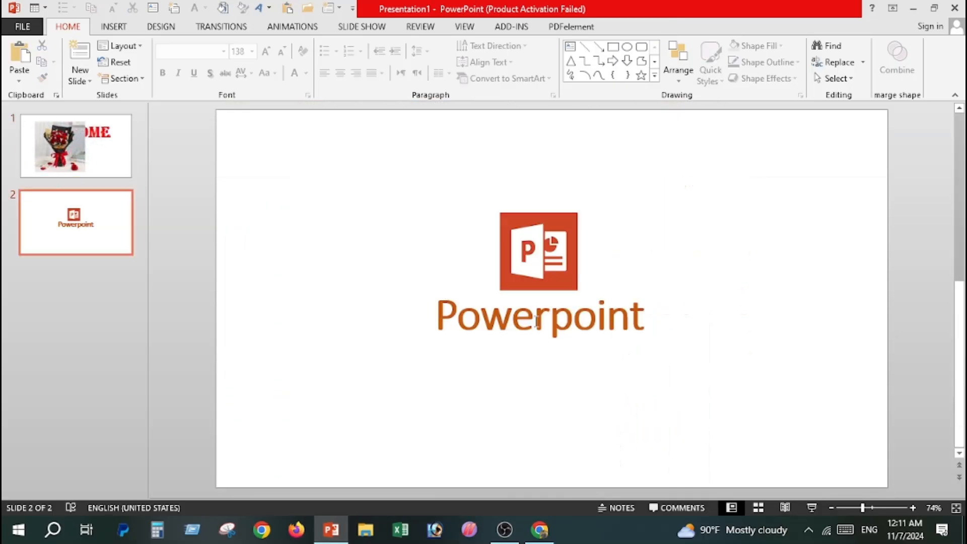
{"action": "scroll", "coordinate": [537, 322], "scroll_direction": "up", "scroll_amount": 2}
{"action": "left_click_drag", "start_coordinate": [469, 297], "coordinate": [540, 376]}
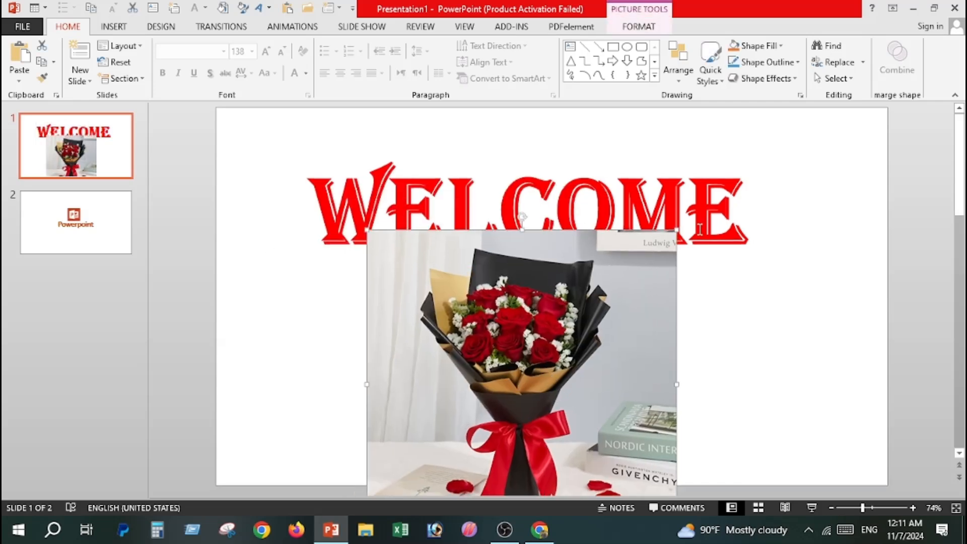
{"action": "left_click_drag", "start_coordinate": [677, 230], "coordinate": [604, 302]}
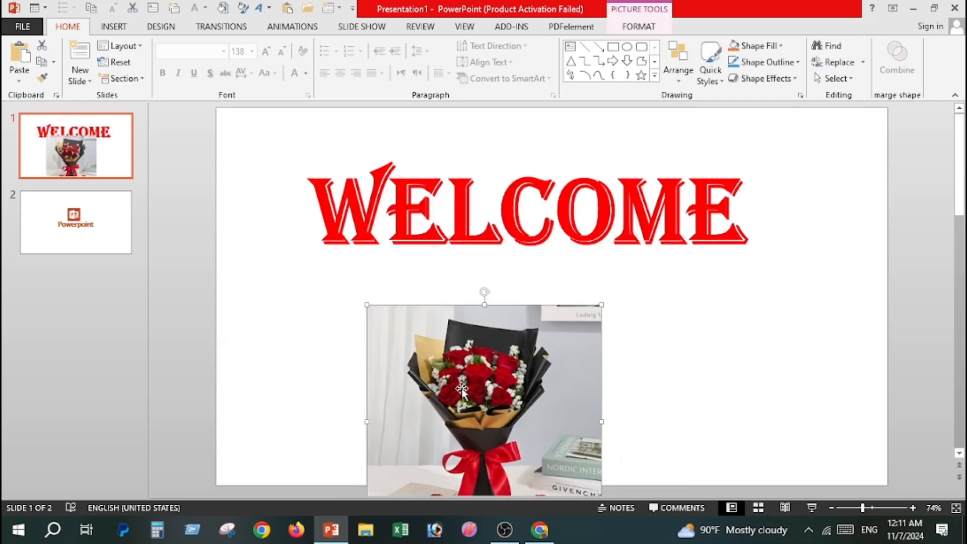
{"action": "left_click_drag", "start_coordinate": [443, 392], "coordinate": [482, 342]}
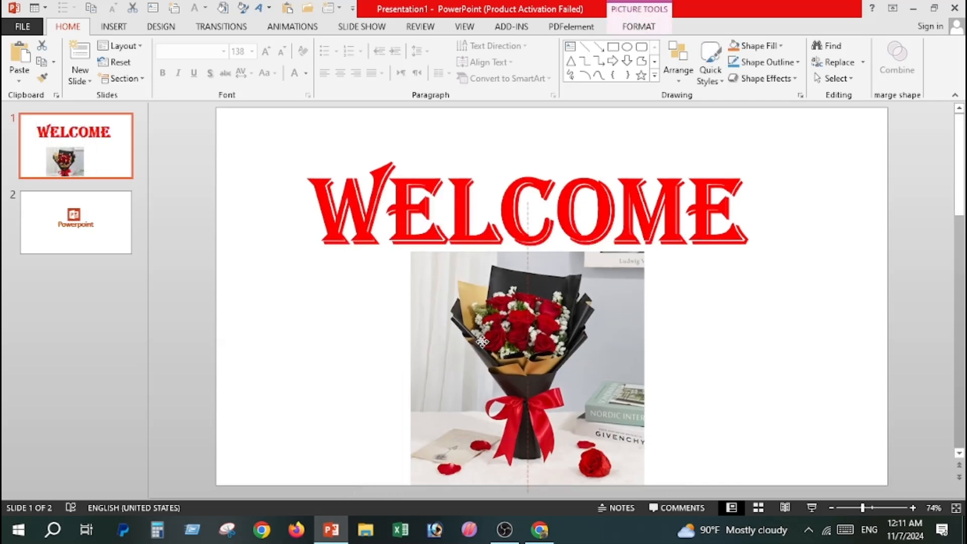
{"action": "left_click", "coordinate": [690, 348]}
{"action": "scroll", "coordinate": [655, 355], "scroll_direction": "down", "scroll_amount": 2}
{"action": "scroll", "coordinate": [634, 367], "scroll_direction": "up", "scroll_amount": 2}
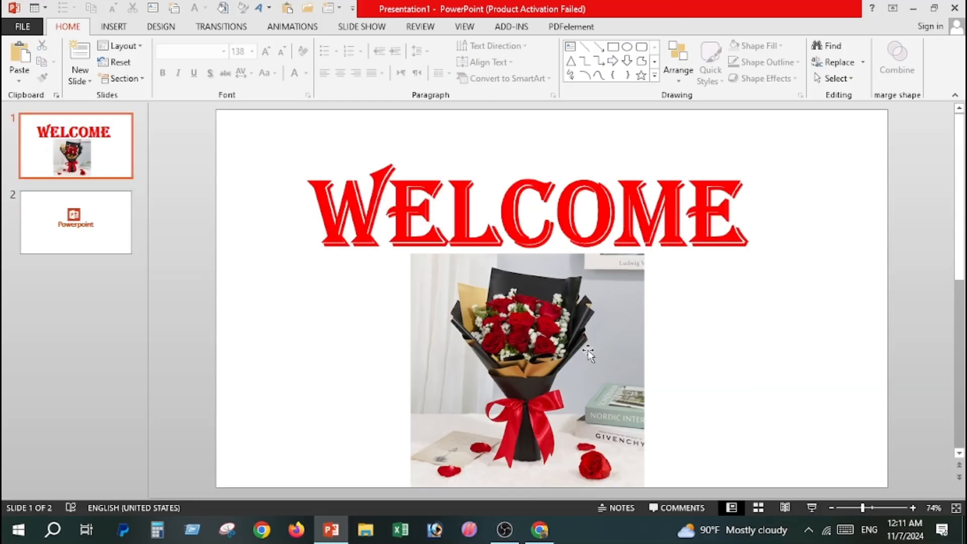
- Apply the brightest, highest-contrast Brightness/Contrast correction preset to the bouquet picture and check the result on the slide
{"action": "left_click", "coordinate": [588, 355]}
{"action": "double_click", "coordinate": [588, 354]}
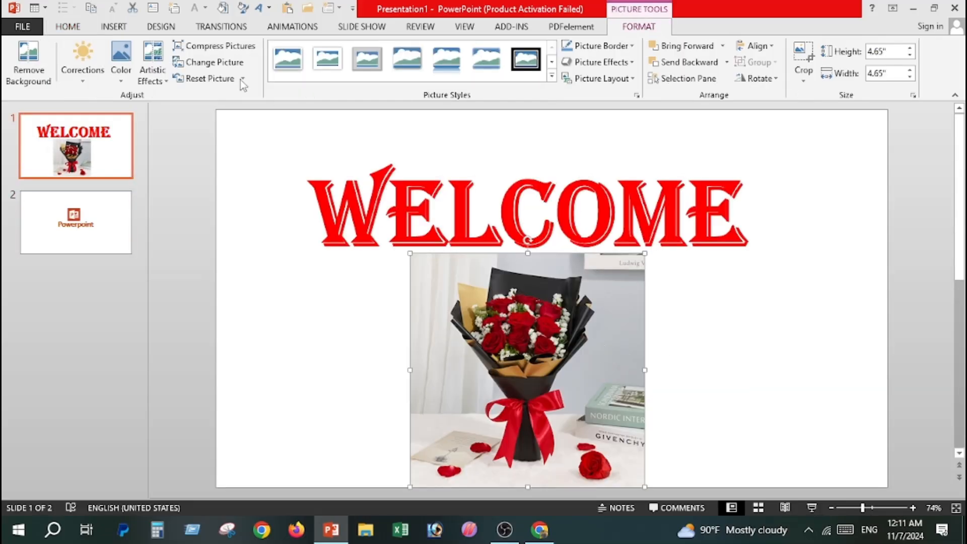
{"action": "left_click", "coordinate": [83, 76]}
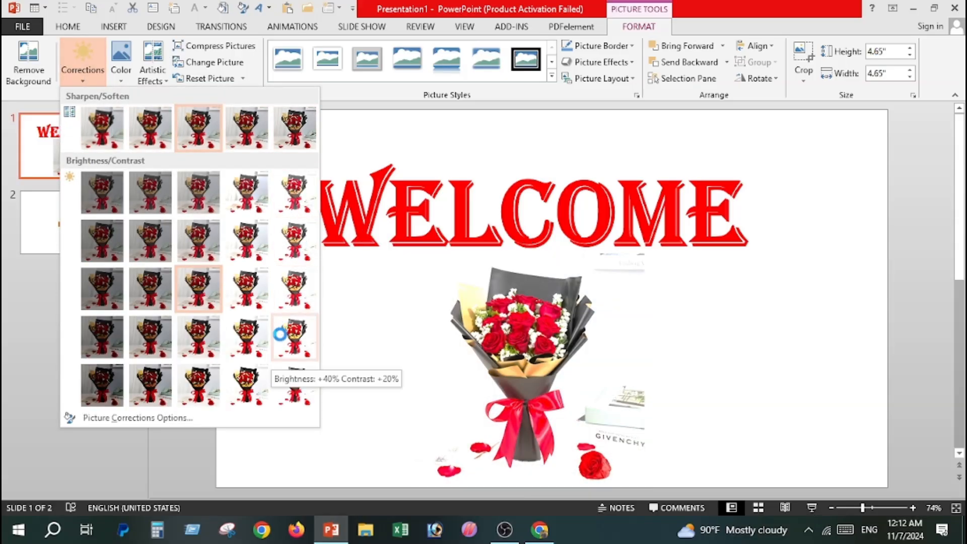
{"action": "left_click", "coordinate": [289, 387]}
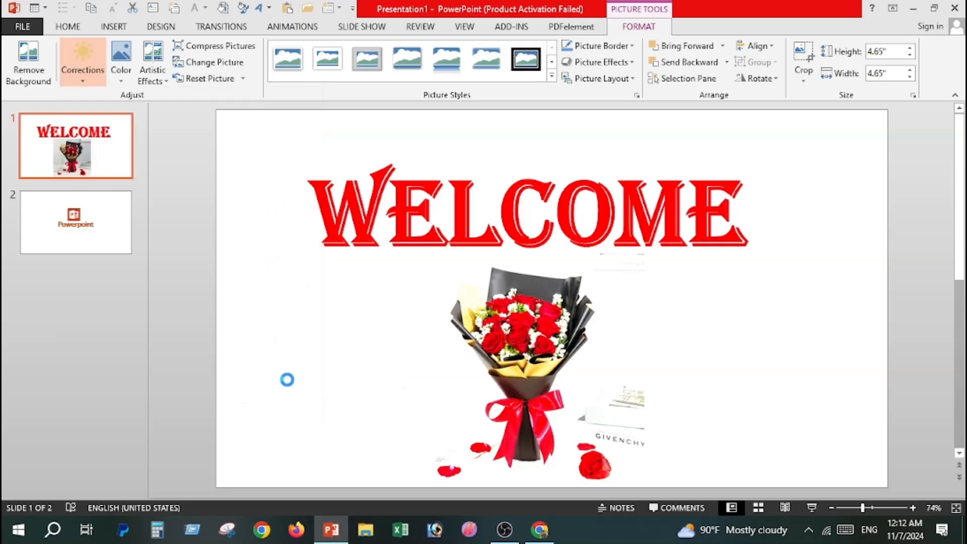
{"action": "left_click", "coordinate": [797, 386]}
{"action": "scroll", "coordinate": [797, 386], "scroll_direction": "down", "scroll_amount": 1}
{"action": "scroll", "coordinate": [797, 392], "scroll_direction": "up", "scroll_amount": 1}
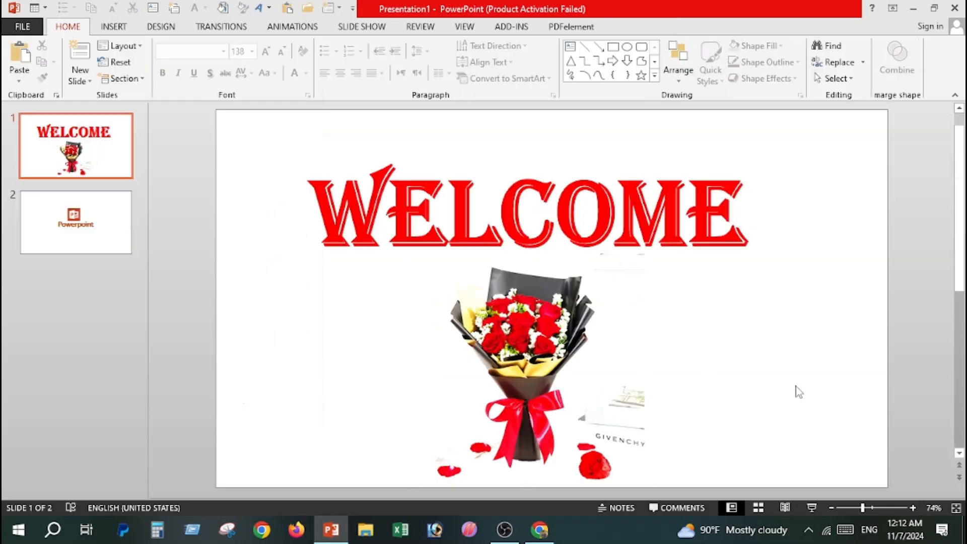
{"action": "left_click", "coordinate": [607, 340]}
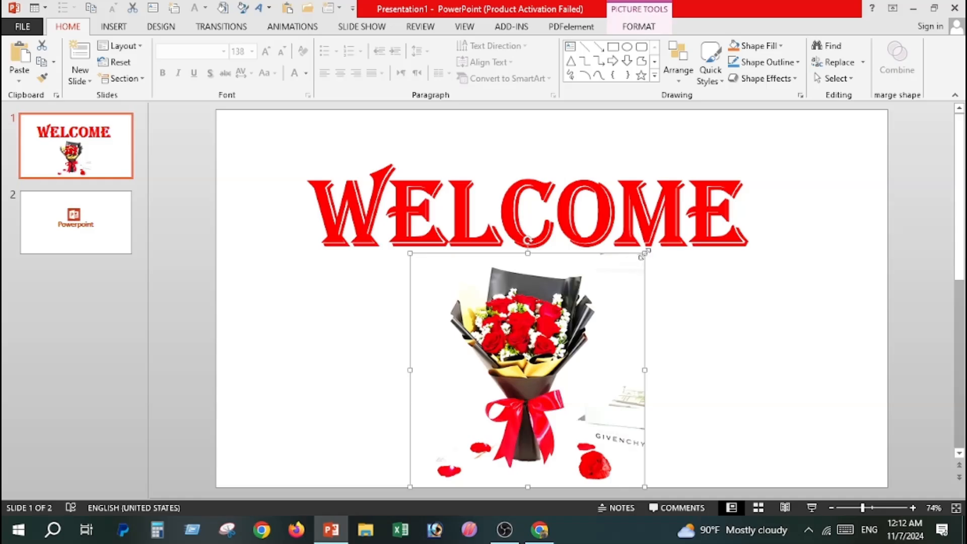
{"action": "left_click", "coordinate": [763, 361]}
{"action": "scroll", "coordinate": [763, 362], "scroll_direction": "down", "scroll_amount": 1}
{"action": "scroll", "coordinate": [766, 370], "scroll_direction": "up", "scroll_amount": 1}
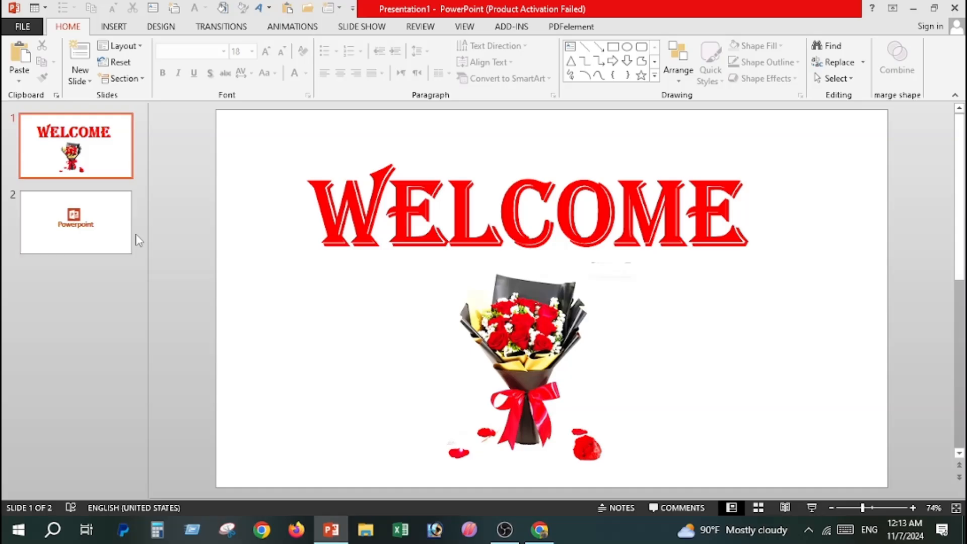
- Duplicate the first slide with the WELCOME heading and bouquet
{"action": "right_click", "coordinate": [75, 172]}
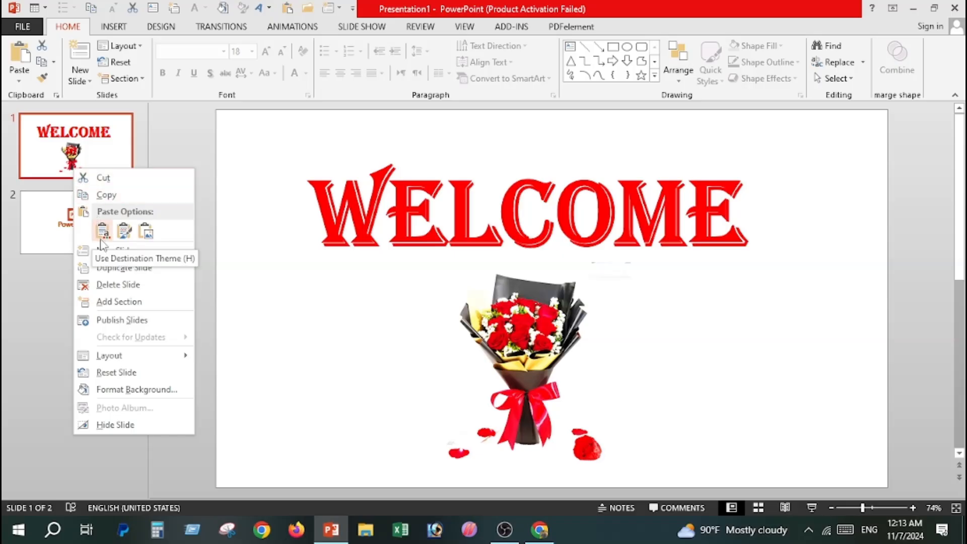
{"action": "left_click", "coordinate": [115, 271]}
- Replace the WELCOME heading on the second slide with the person's first name
{"action": "left_click", "coordinate": [386, 222]}
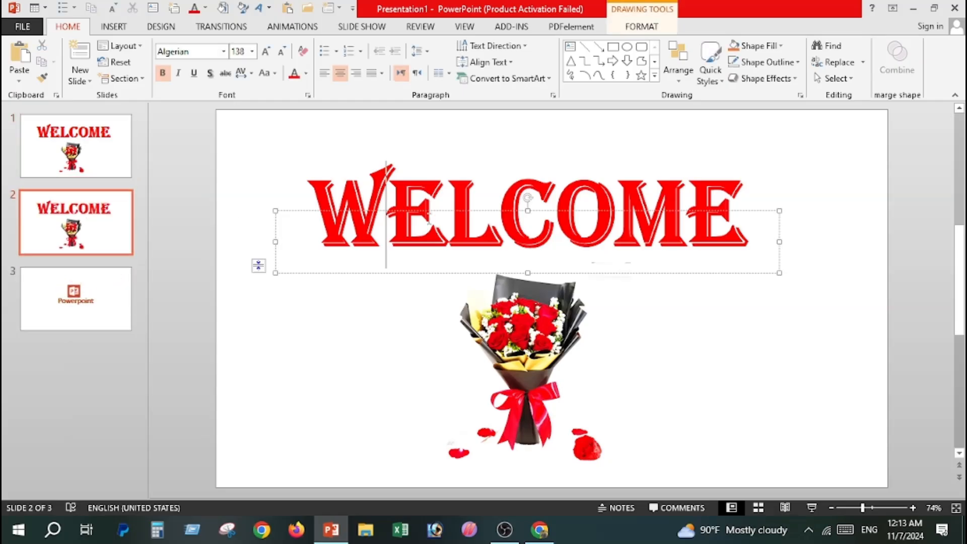
{"action": "left_click", "coordinate": [560, 256]}
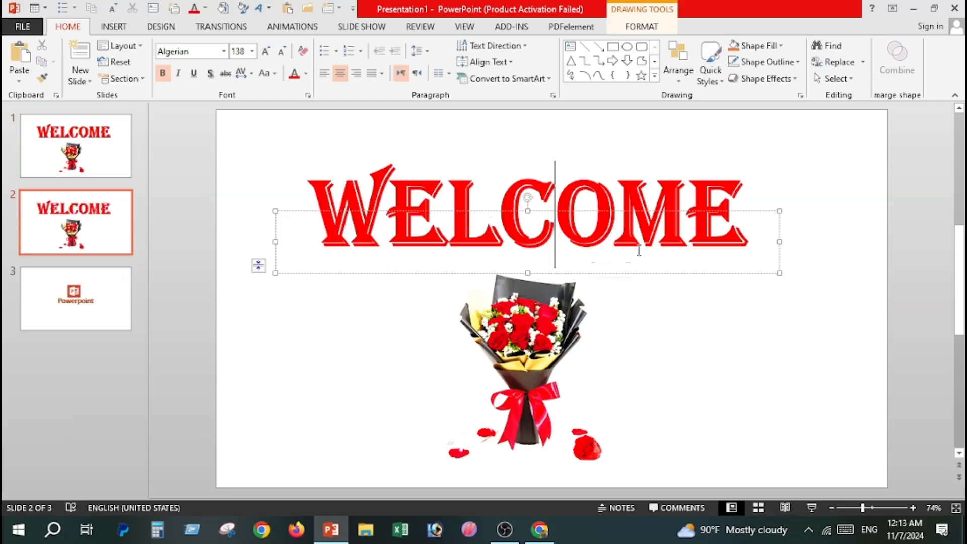
{"action": "left_click_drag", "start_coordinate": [747, 232], "coordinate": [345, 237]}
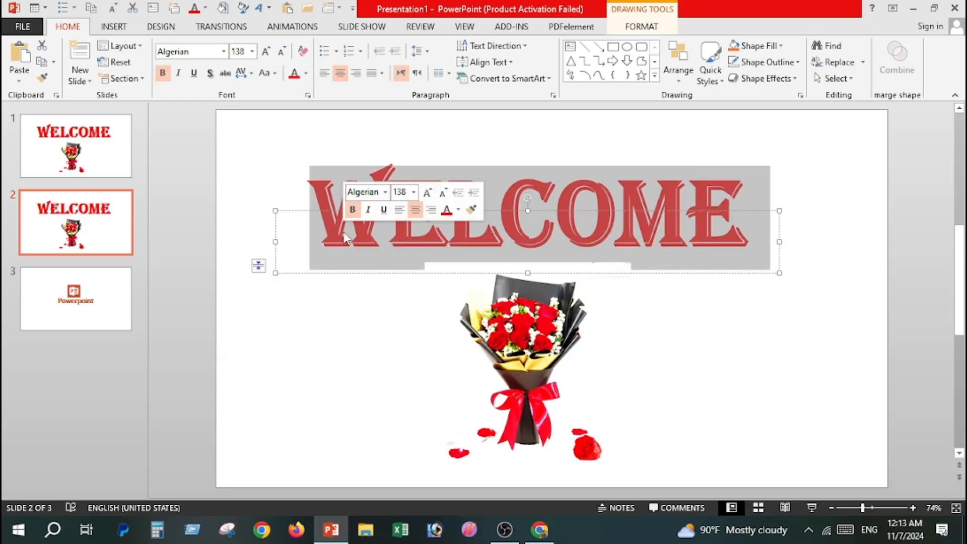
{"action": "key", "text": "Delete"}
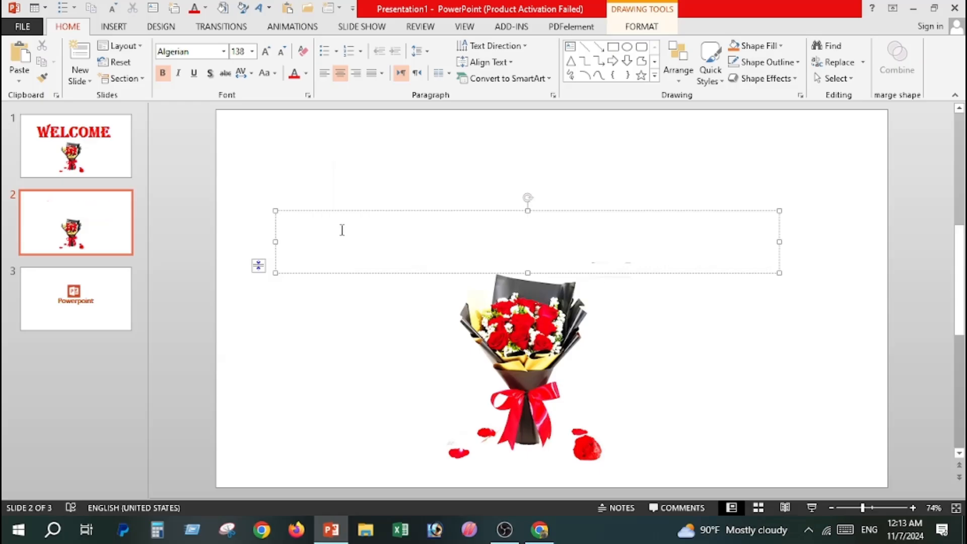
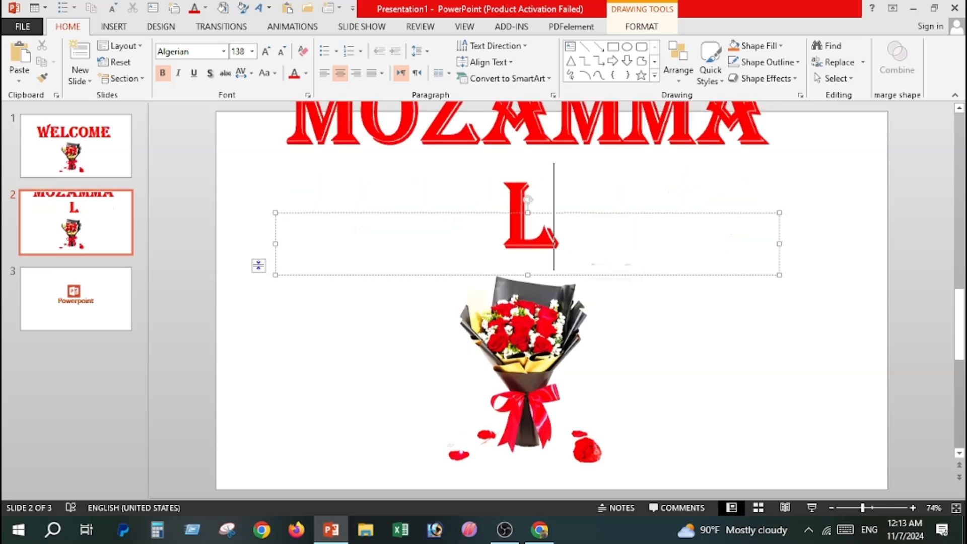
- Set the name heading on the second slide to the ArhialkhanGMJ font at size 72
{"action": "key", "text": "ctrl+a"}
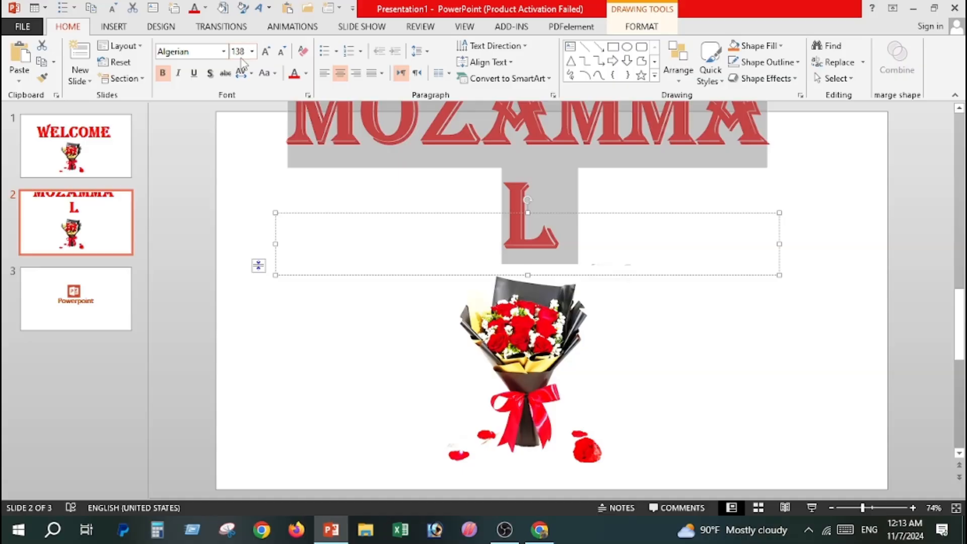
{"action": "left_click", "coordinate": [223, 52]}
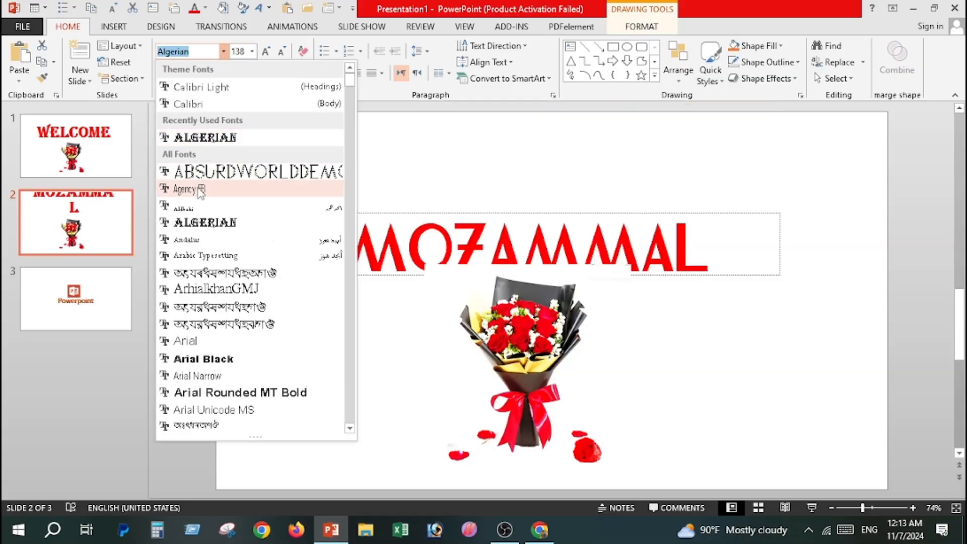
{"action": "left_click", "coordinate": [206, 289]}
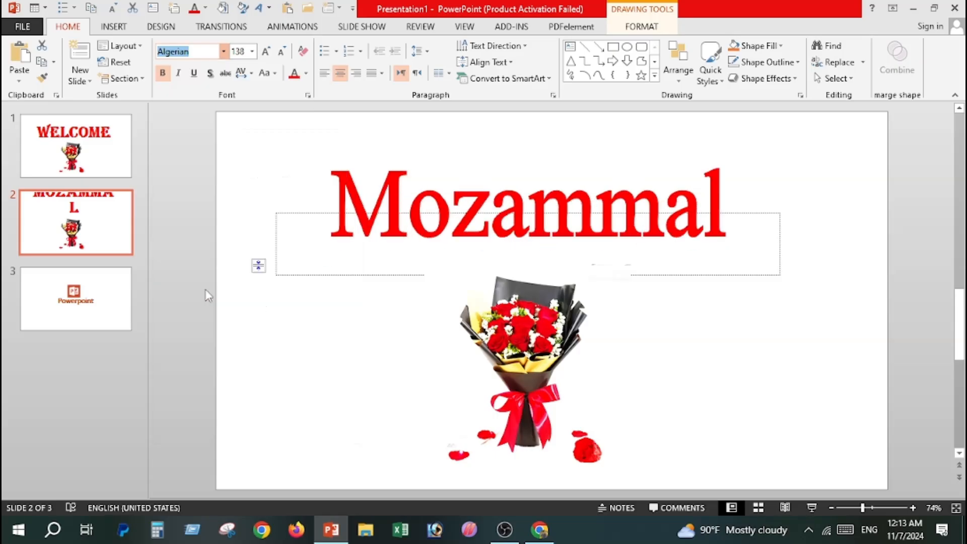
{"action": "left_click", "coordinate": [265, 51]}
{"action": "left_click", "coordinate": [265, 51]}
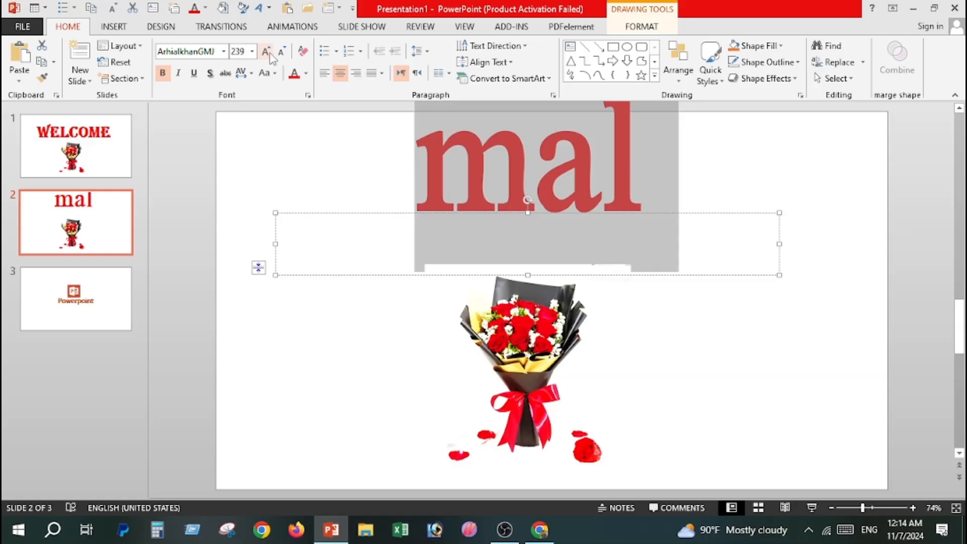
{"action": "left_click", "coordinate": [282, 52]}
{"action": "left_click", "coordinate": [282, 52]}
{"action": "left_click", "coordinate": [282, 52]}
{"action": "left_click", "coordinate": [282, 52]}
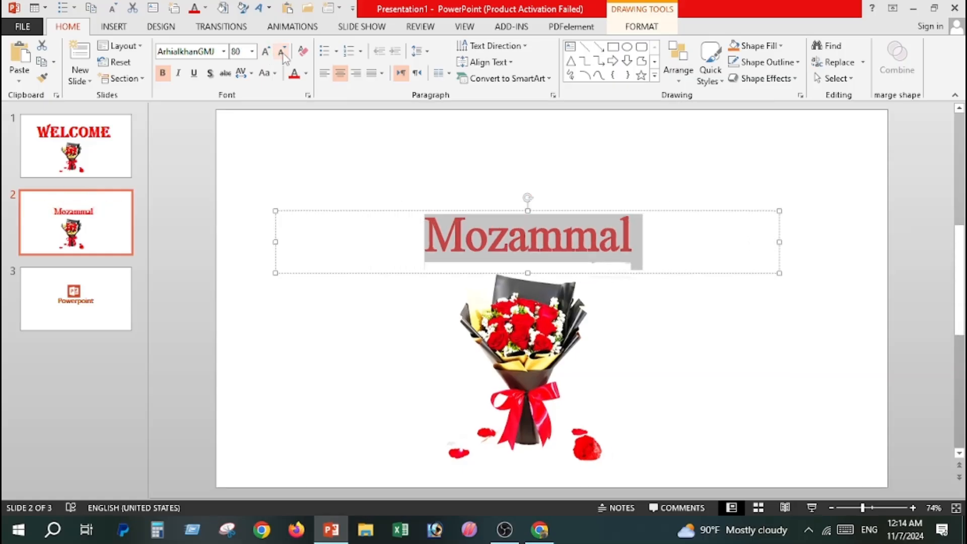
- Delete the bouquet picture from the second slide and add the person's last name after the first name in the heading
{"action": "left_click", "coordinate": [500, 314]}
{"action": "key", "text": "Delete"}
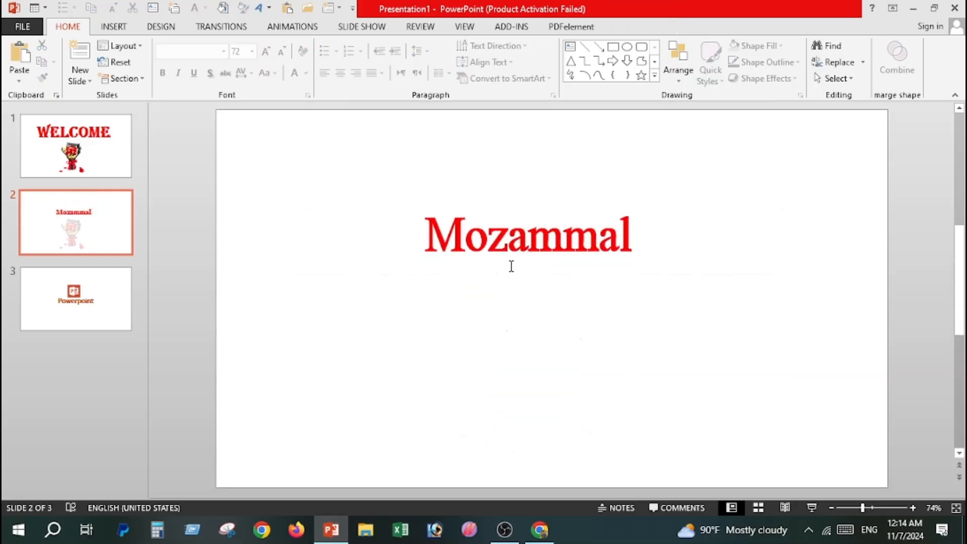
{"action": "left_click", "coordinate": [508, 255]}
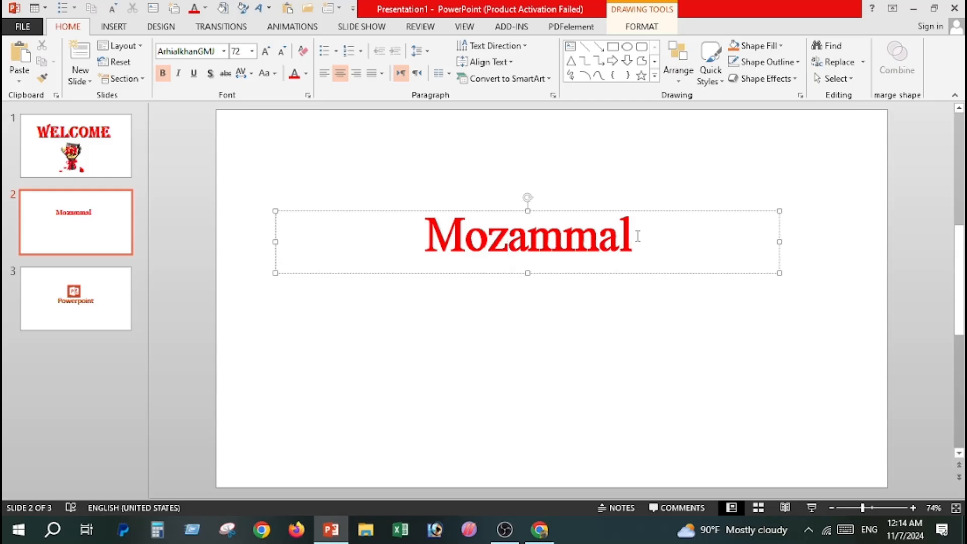
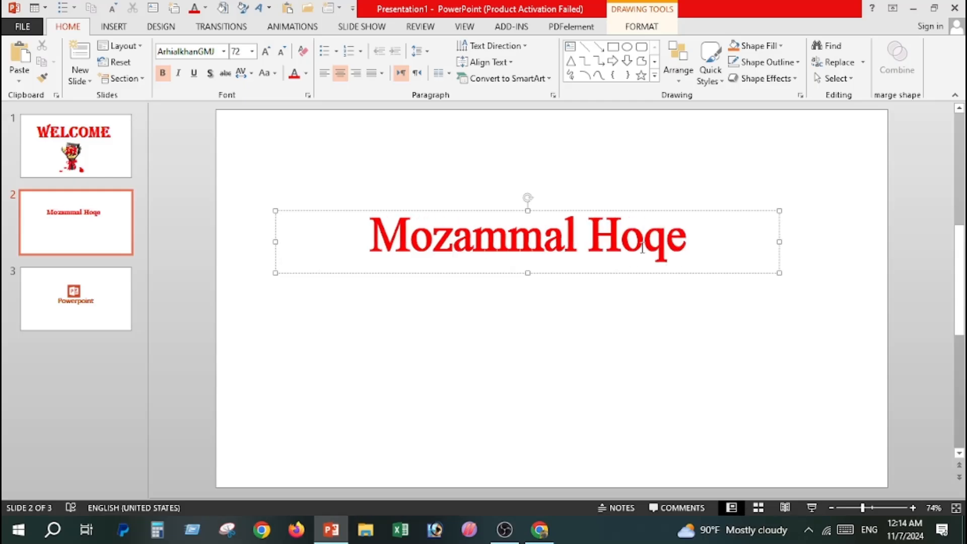
- Recolour the full name on the second slide to the standard dark blue and move its text box slightly lower
{"action": "left_click_drag", "start_coordinate": [704, 240], "coordinate": [367, 241]}
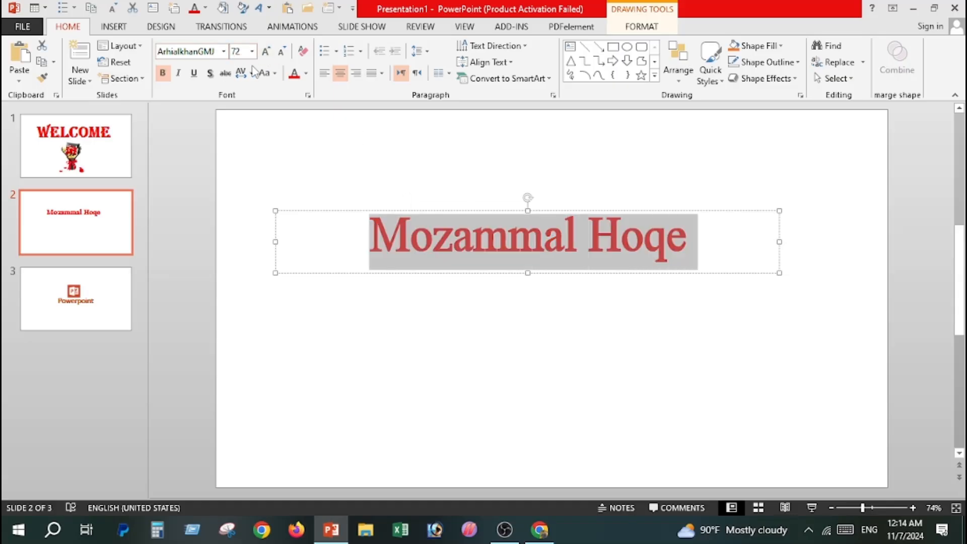
{"action": "left_click", "coordinate": [306, 73]}
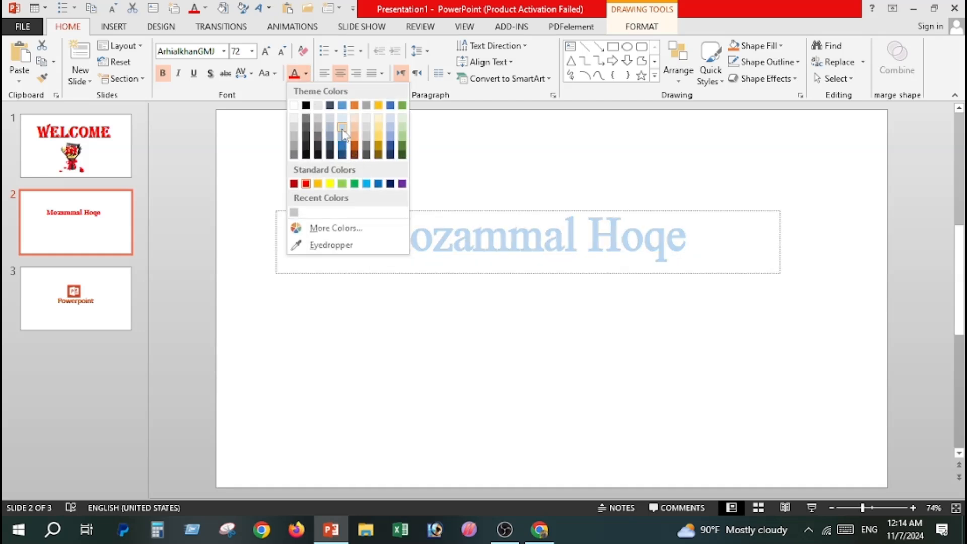
{"action": "left_click", "coordinate": [390, 185]}
{"action": "left_click", "coordinate": [471, 368]}
{"action": "left_click", "coordinate": [500, 263]}
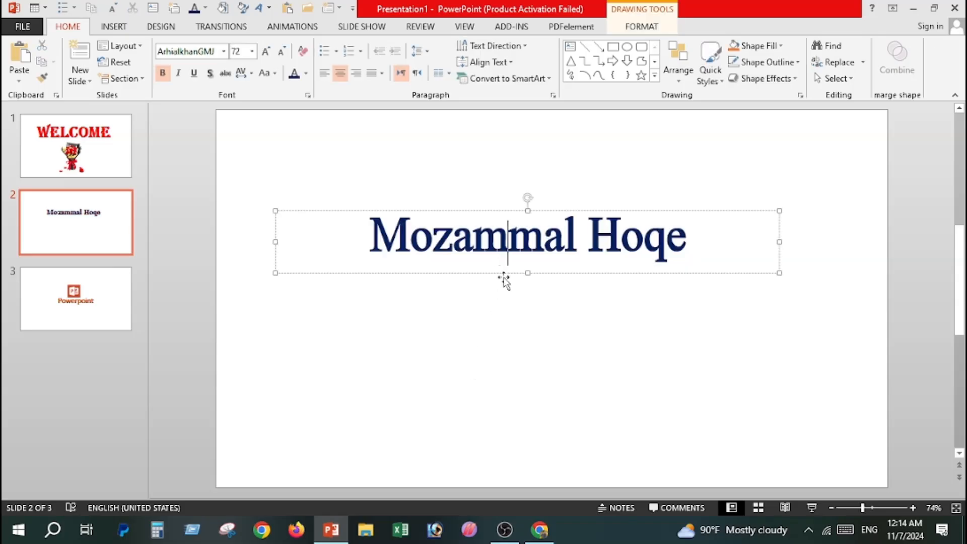
{"action": "left_click_drag", "start_coordinate": [503, 278], "coordinate": [501, 307]}
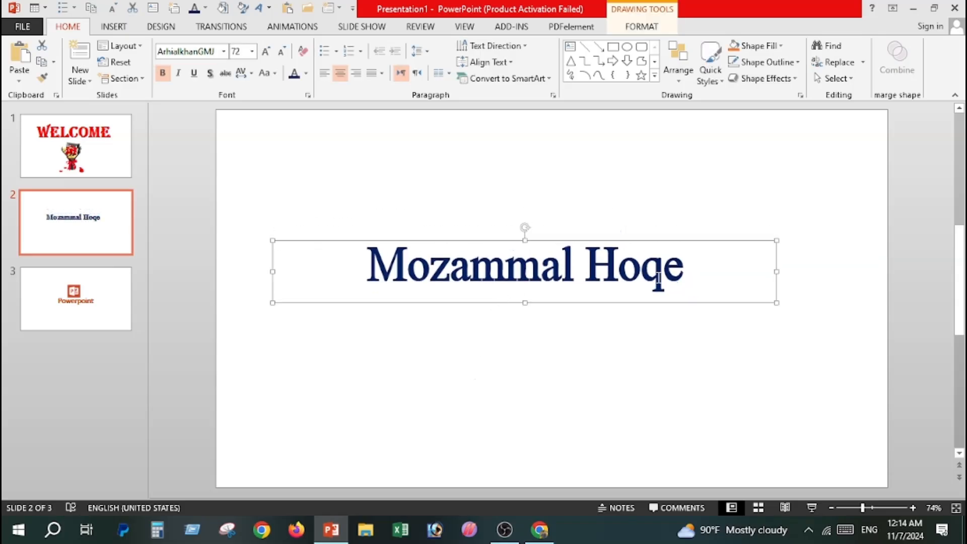